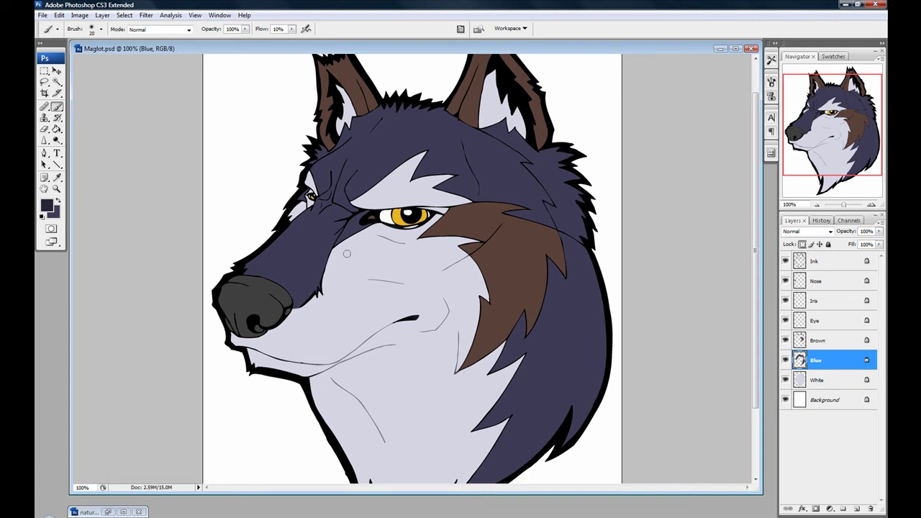
# Enlarge the soft round brush to 400 px.
pyautogui.press(']')
pyautogui.press(']')
pyautogui.moveTo(370, 317)
pyautogui.mouseDown()
pyautogui.moveTo(418, 272)
pyautogui.moveTo(432, 323)
pyautogui.mouseUp()
pyautogui.press(']')
pyautogui.press(']')
pyautogui.press(']')
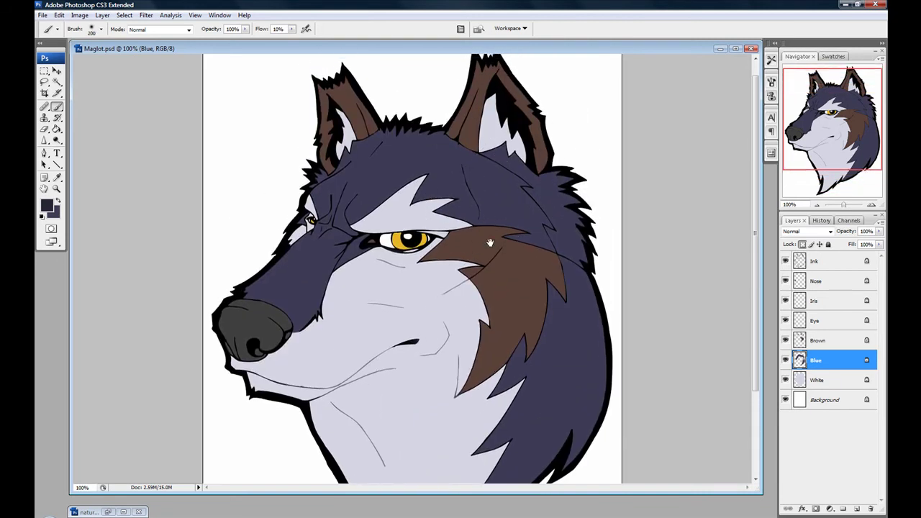
pyautogui.moveTo(497, 194); pyautogui.dragTo(497, 159)
pyautogui.press(']')
pyautogui.press(']')
pyautogui.press(']')
pyautogui.press(']')
pyautogui.press(']')
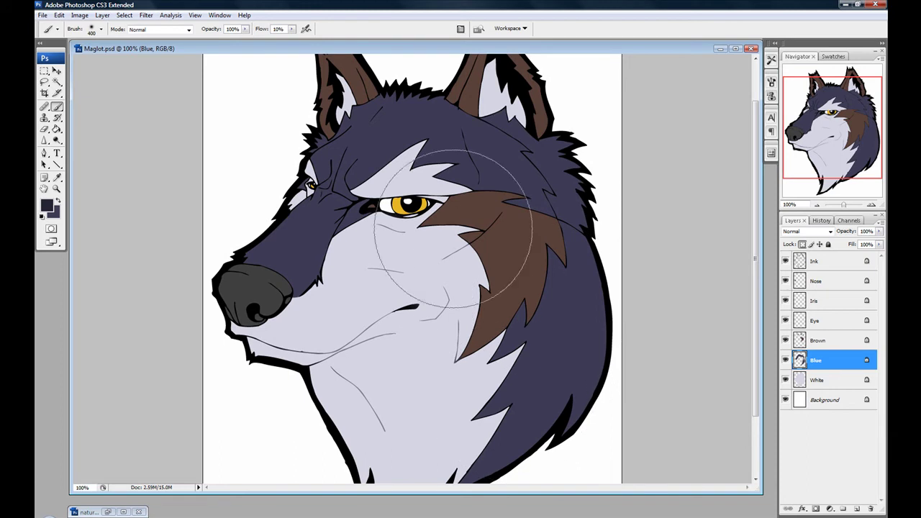
pyautogui.press(']')
pyautogui.press('[')
pyautogui.press('[')
pyautogui.press('[')
# Set the brush's master diameter to 98 px.
pyautogui.rightClick(465, 295)
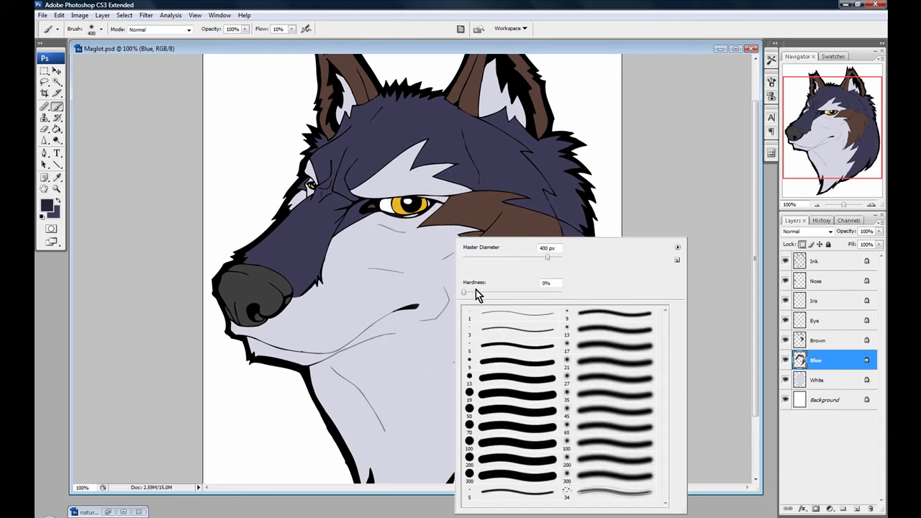
pyautogui.moveTo(482, 257); pyautogui.dragTo(513, 268)
pyautogui.click(424, 46)
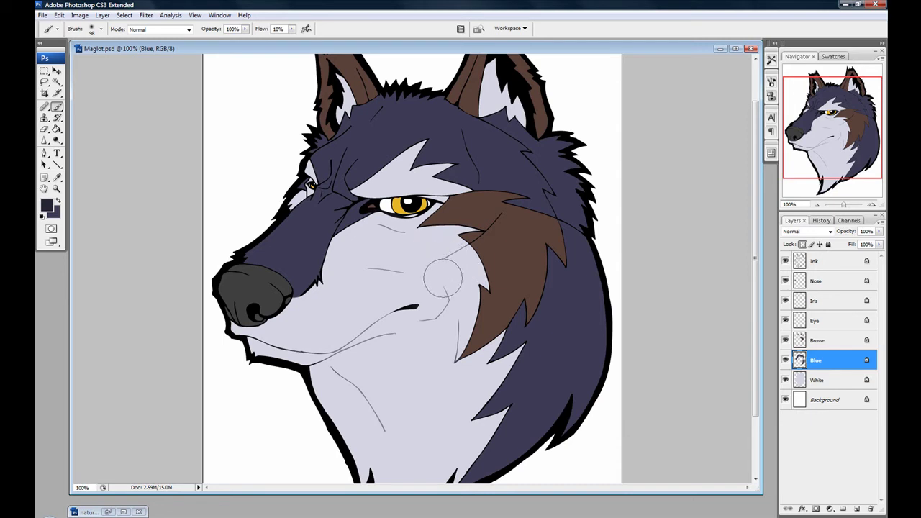
# Enlarge the brush to 500 px and softly shade the back of the wolf's head and neck dark blue on the Blue layer.
pyautogui.press(']')
pyautogui.press(']')
pyautogui.press(']')
pyautogui.press(']')
pyautogui.press(']')
pyautogui.press(']')
pyautogui.press(']')
pyautogui.press(']')
pyautogui.press(']')
pyautogui.press('[')
pyautogui.press('[')
pyautogui.press('[')
pyautogui.moveTo(419, 161); pyautogui.dragTo(420, 181)
pyautogui.press(']')
pyautogui.press(']')
pyautogui.press(']')
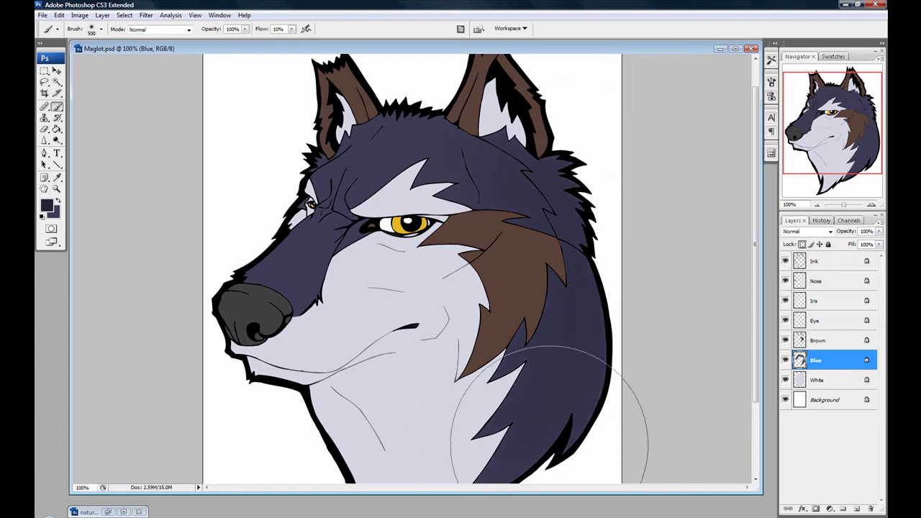
# Reduce the brush to 175 px and shade the blue fur along the lower side of the muzzle.
pyautogui.press('[')
pyautogui.press('[')
pyautogui.press('[')
pyautogui.press('[')
pyautogui.press('[')
pyautogui.press('[')
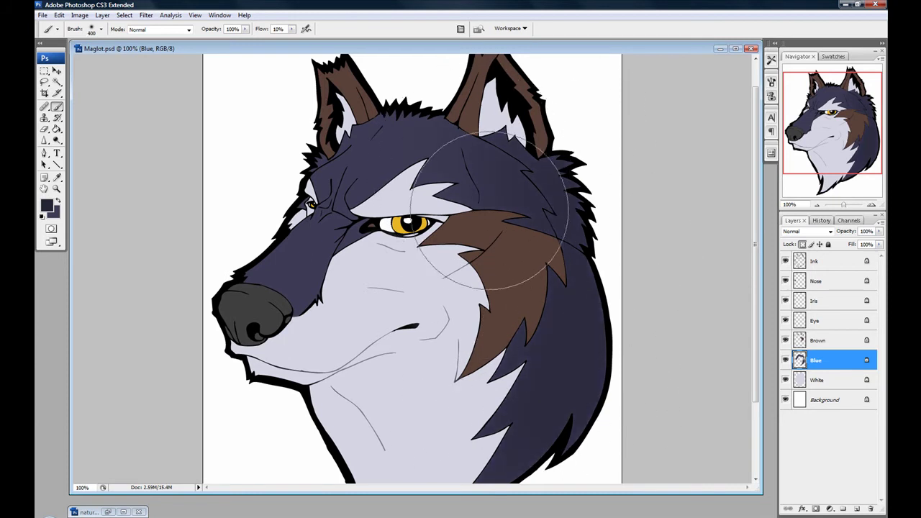
pyautogui.scroll(2, 326, 284)
pyautogui.press(']')
pyautogui.moveTo(311, 301)
pyautogui.mouseDown()
pyautogui.moveTo(261, 356)
pyautogui.moveTo(358, 265)
pyautogui.moveTo(255, 360)
pyautogui.moveTo(320, 323)
pyautogui.mouseUp()
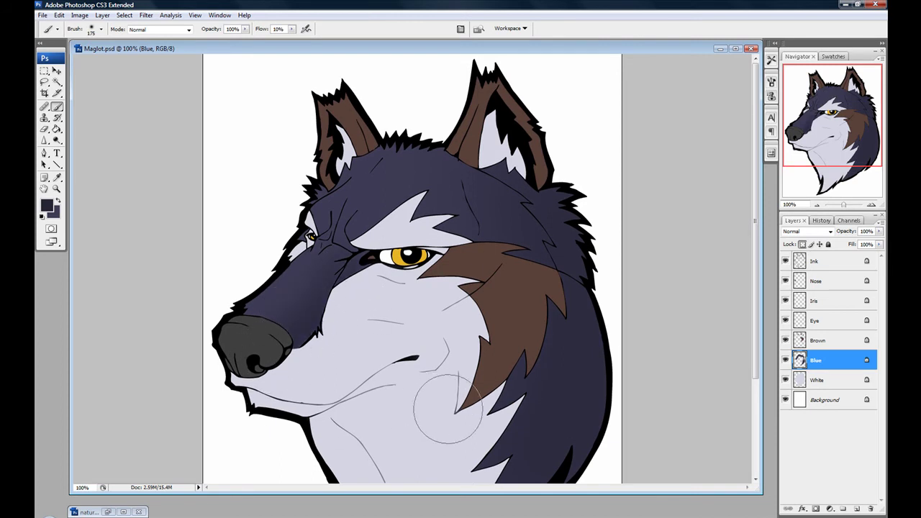
pyautogui.moveTo(425, 324); pyautogui.dragTo(406, 328)
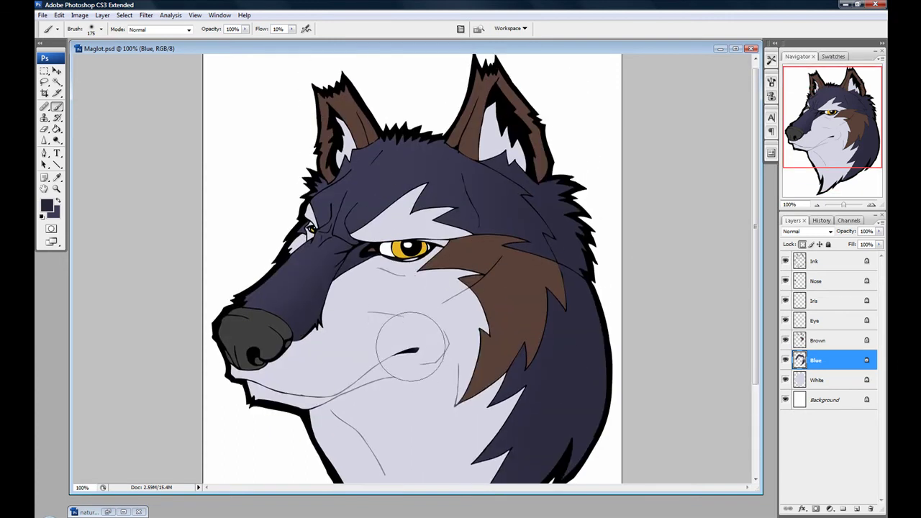
pyautogui.press('space')
pyautogui.moveTo(404, 349)
pyautogui.mouseDown()
pyautogui.moveTo(392, 291)
pyautogui.moveTo(389, 312)
pyautogui.mouseUp()
pyautogui.moveTo(416, 212); pyautogui.dragTo(455, 275)
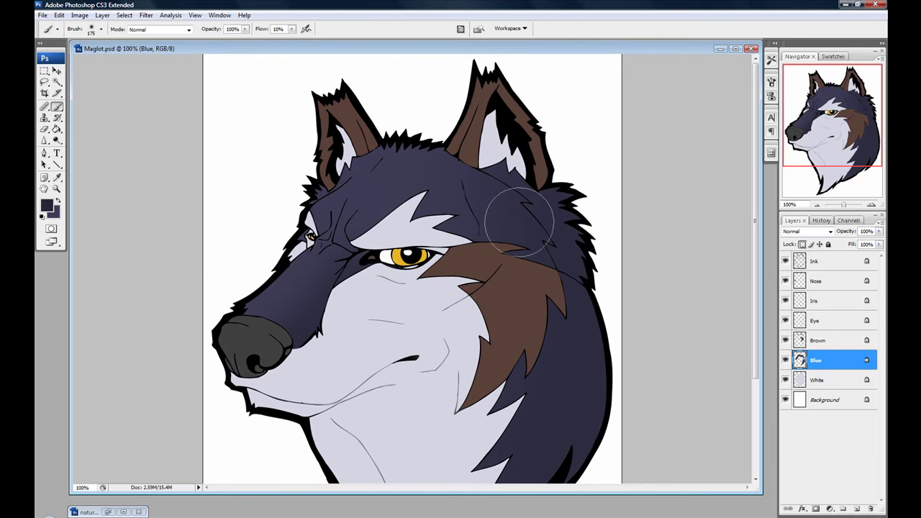
# Shade the temple below the nearer ear, behind the brow crease, with a smaller soft brush.
pyautogui.press('[')
pyautogui.press('[')
pyautogui.press('[')
pyautogui.press('[')
pyautogui.press('[')
pyautogui.press('[')
pyautogui.press('[')
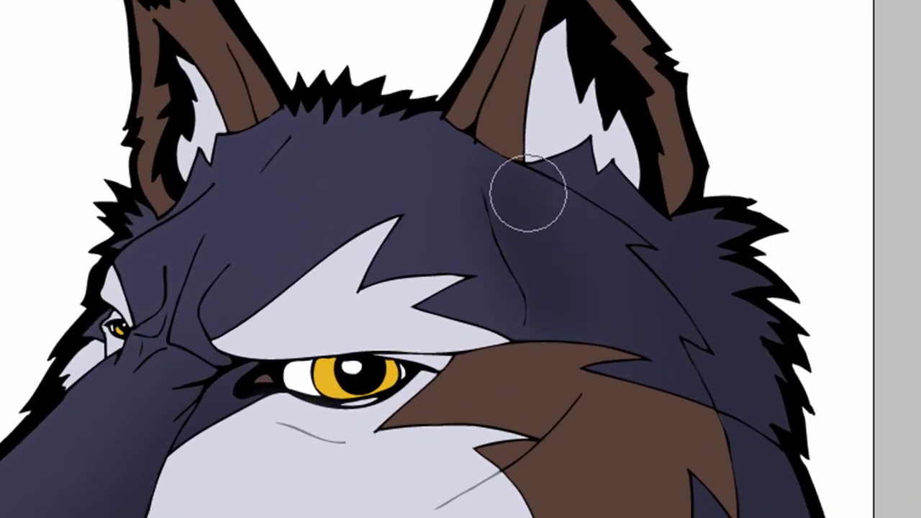
pyautogui.press(']')
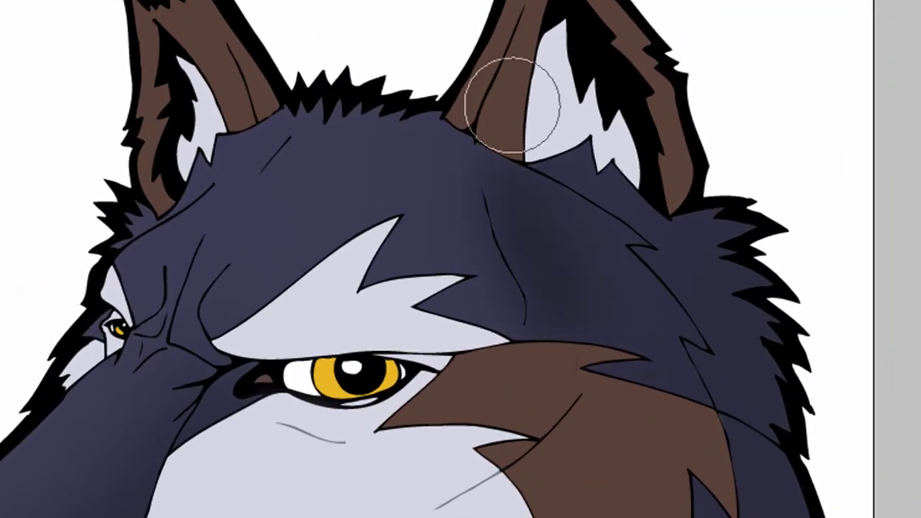
pyautogui.press('[')
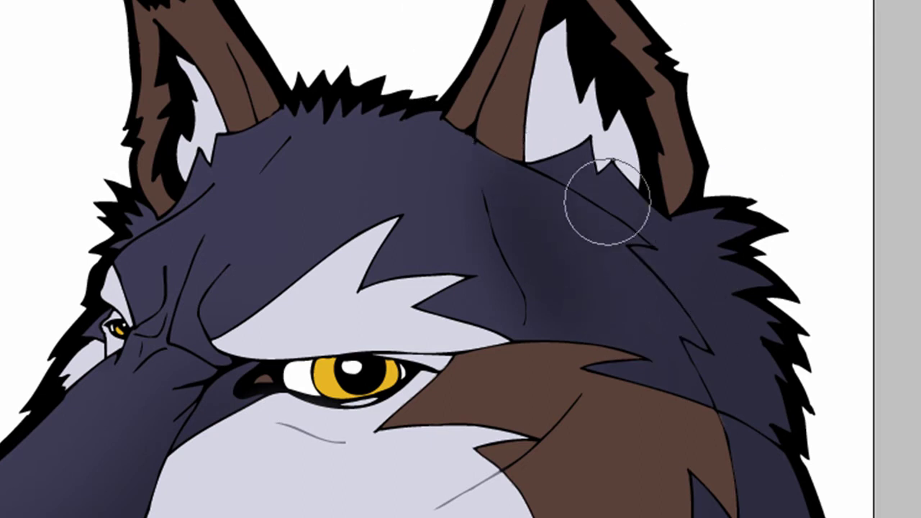
# Shrink the brush further and paint narrow shadows along the fur lines at the back of the head.
pyautogui.press('[')
pyautogui.press('[')
pyautogui.press('[')
pyautogui.press('[')
pyautogui.press('[')
pyautogui.press('[')
pyautogui.press('[')
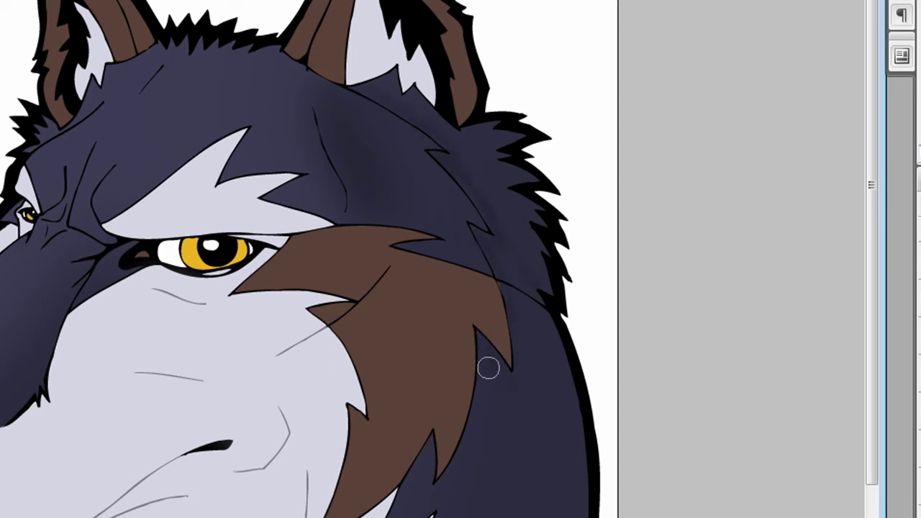
# Paint thin dark fur streaks down the blue neck fur behind the brown cheek patch.
pyautogui.scroll(-5, 396, 329)
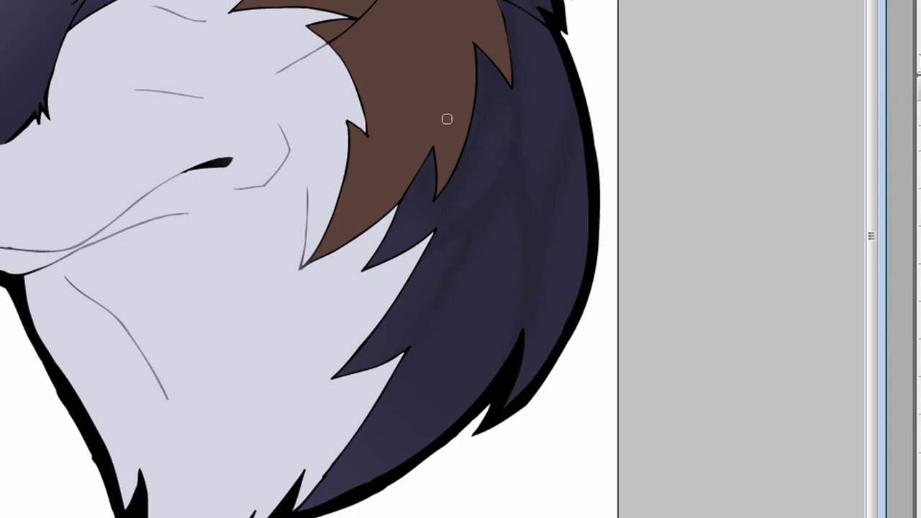
pyautogui.scroll(5, 158, 130)
pyautogui.scroll(-6, 159, 129)
pyautogui.scroll(5, 360, 268)
pyautogui.scroll(1, 390, 187)
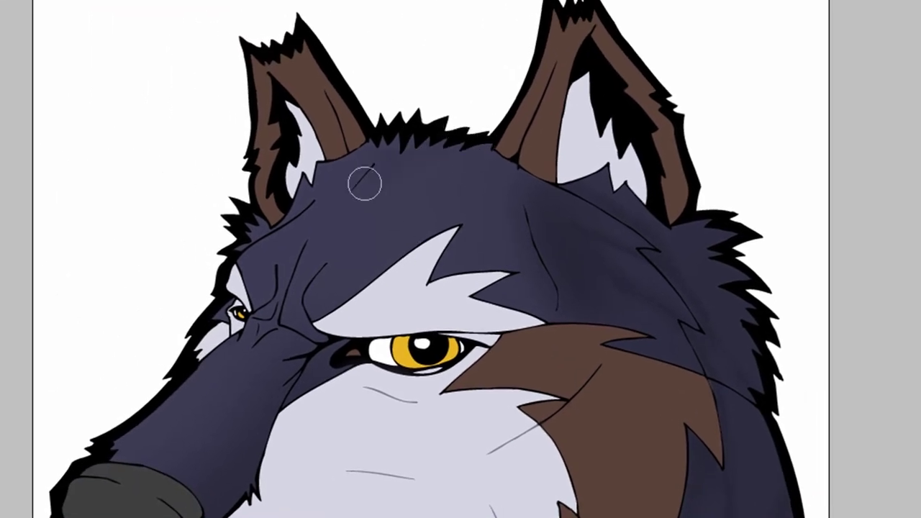
# Enlarge the brush to 70 px and shade the forehead, brow creases and muzzle bridge.
pyautogui.press(']')
pyautogui.press(']')
pyautogui.press(']')
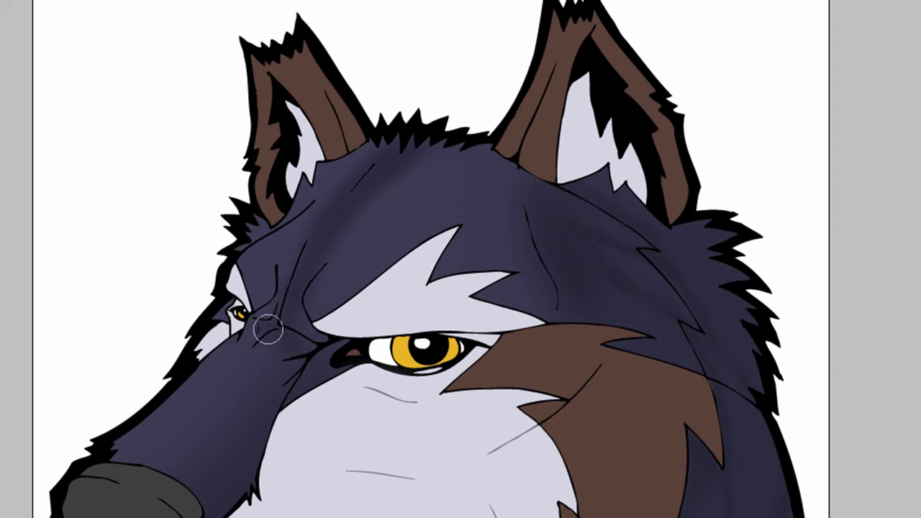
pyautogui.press(']')
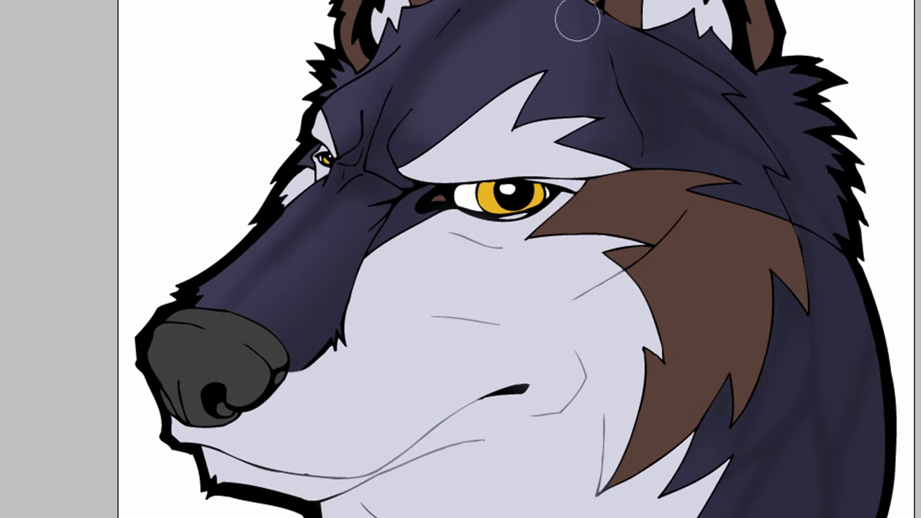
pyautogui.moveTo(418, 374); pyautogui.dragTo(433, 74)
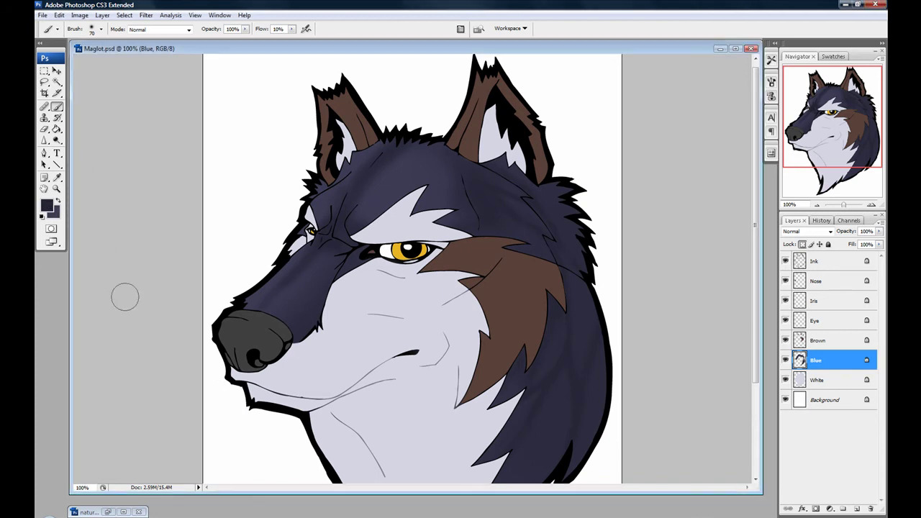
# Set the foreground colour to a very dark blue, 0c0c14.
pyautogui.click(47, 208)
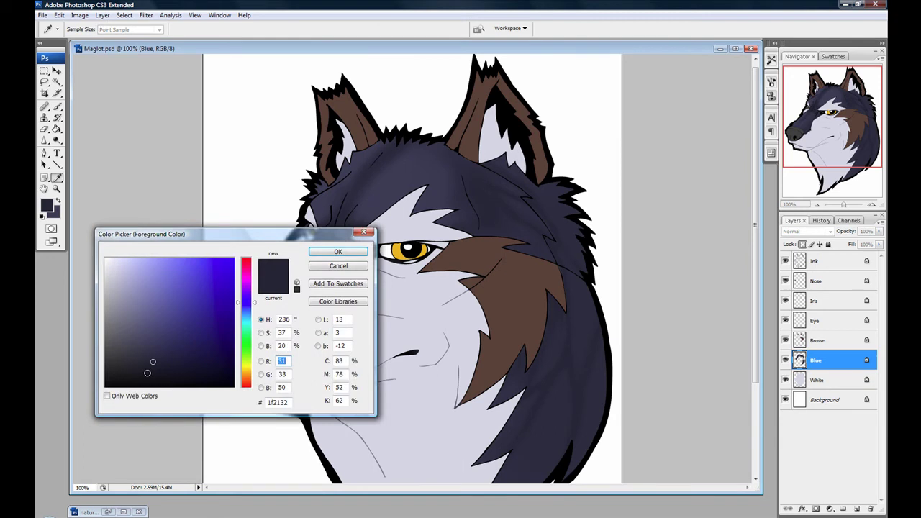
pyautogui.moveTo(153, 374); pyautogui.dragTo(157, 376)
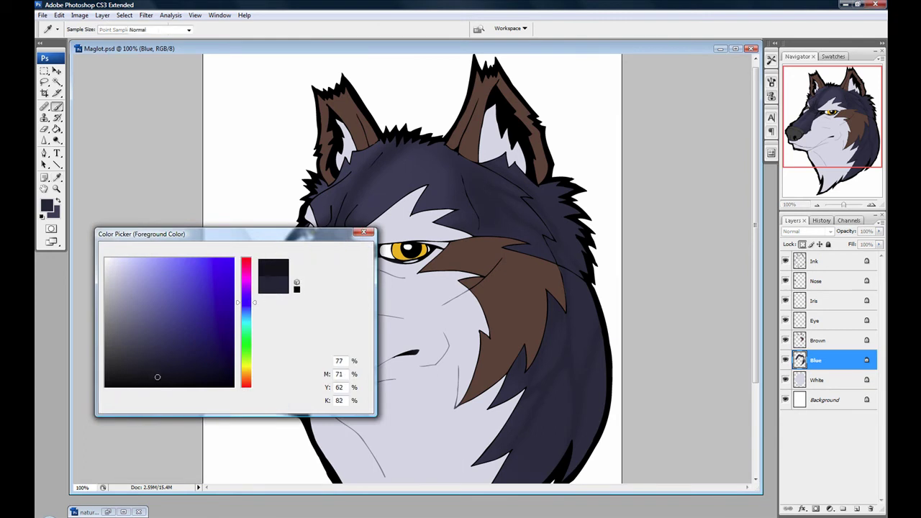
pyautogui.click(337, 253)
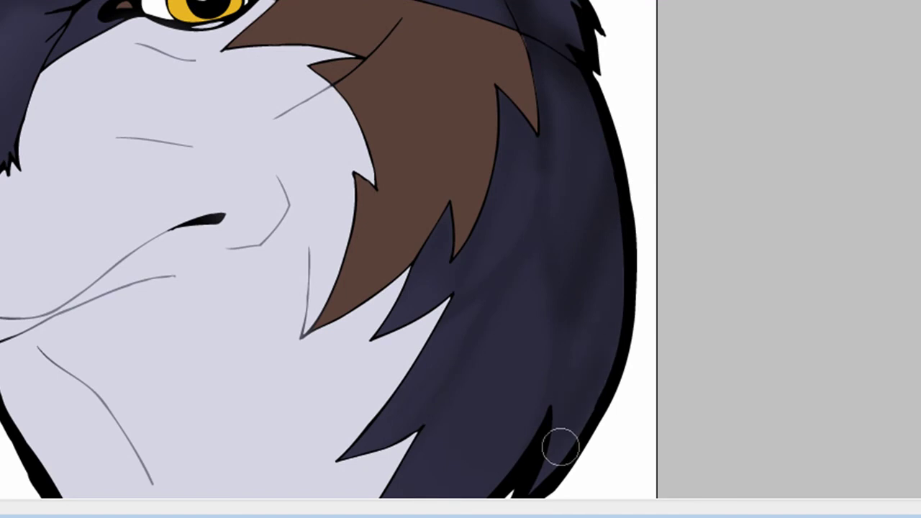
# Deepen the darkest shadows in the neck fur, around the cheek tufts and in the fur at the back of the head.
pyautogui.scroll(-3, 615, 340)
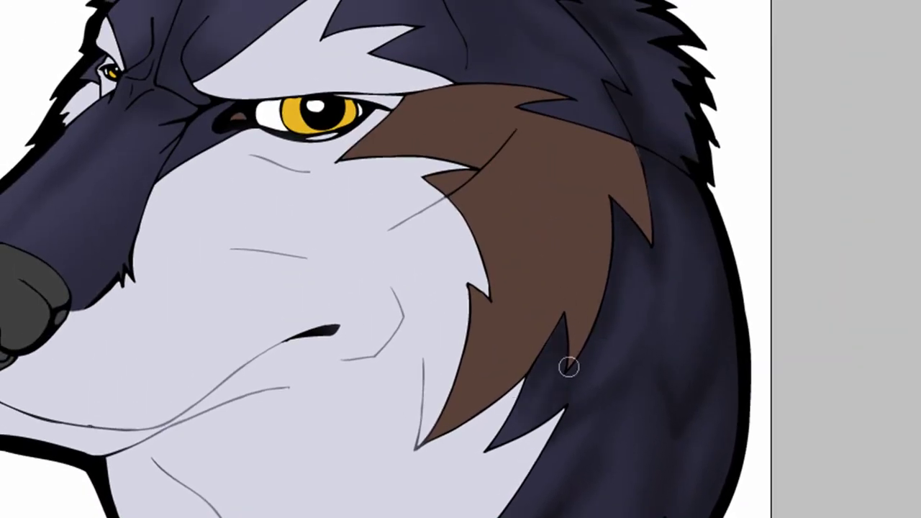
pyautogui.press(']')
pyautogui.press(']')
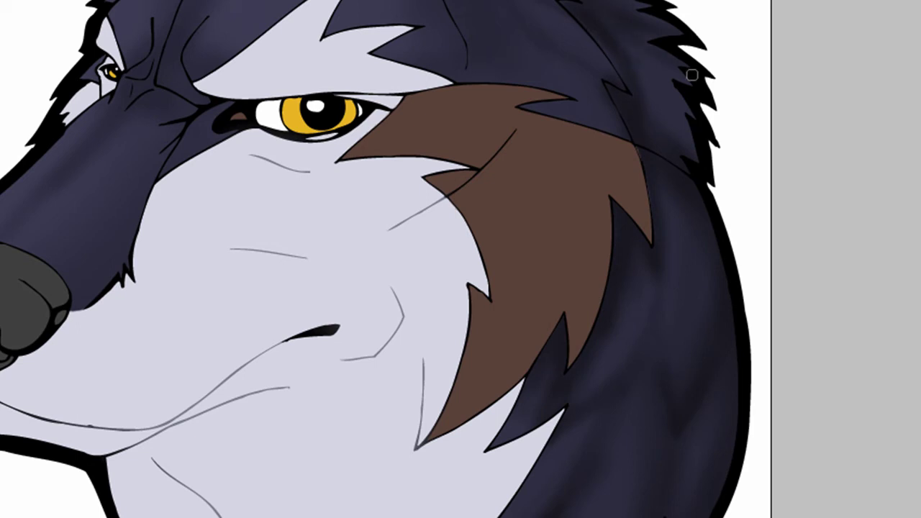
pyautogui.moveTo(633, 66); pyautogui.dragTo(664, 88)
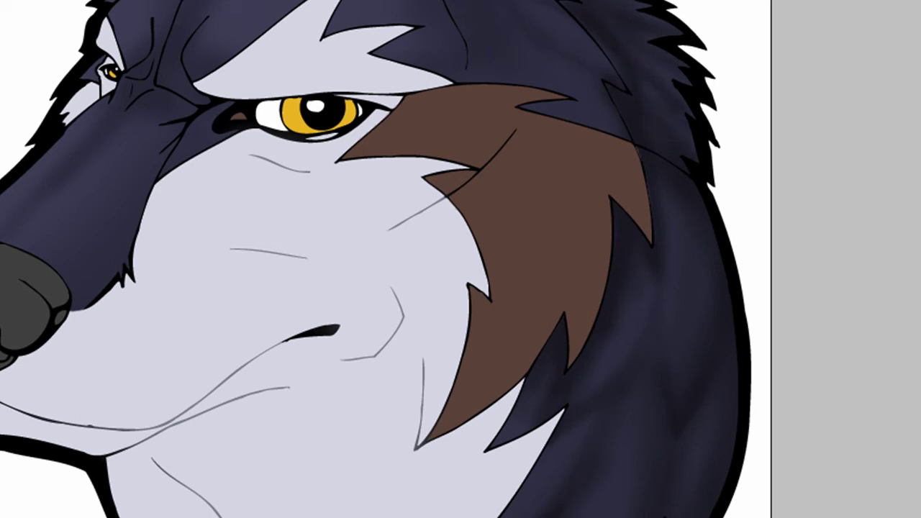
# Deepen the shadows on the muzzle, between the brows and on the forehead with an 80 px brush.
pyautogui.scroll(3, 416, 136)
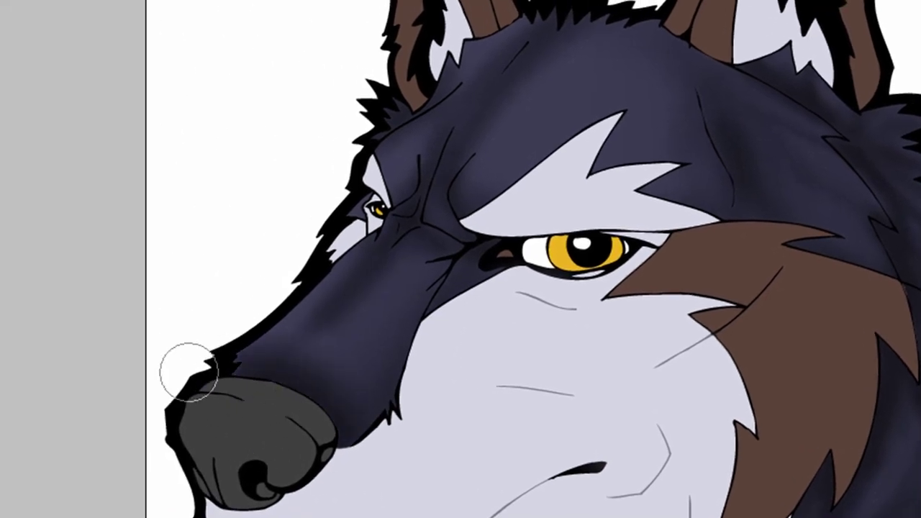
pyautogui.scroll(-5, 675, 206)
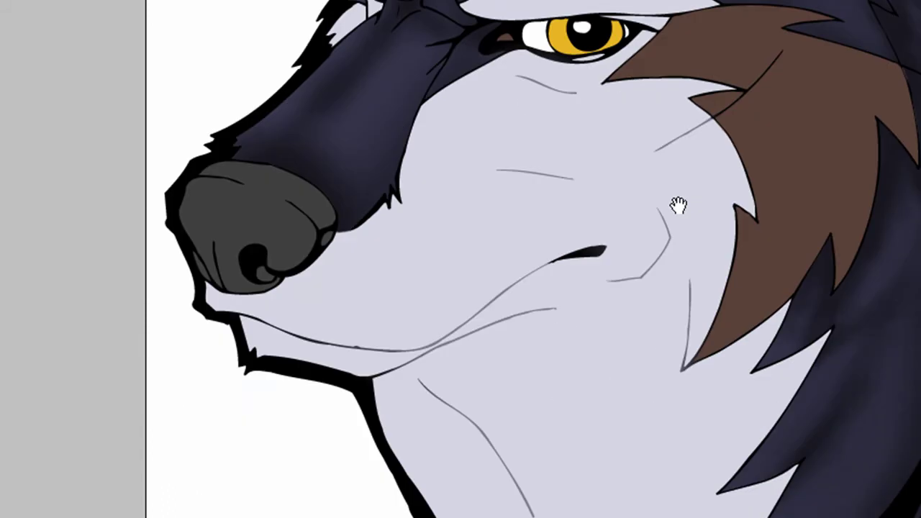
pyautogui.scroll(4, 622, 245)
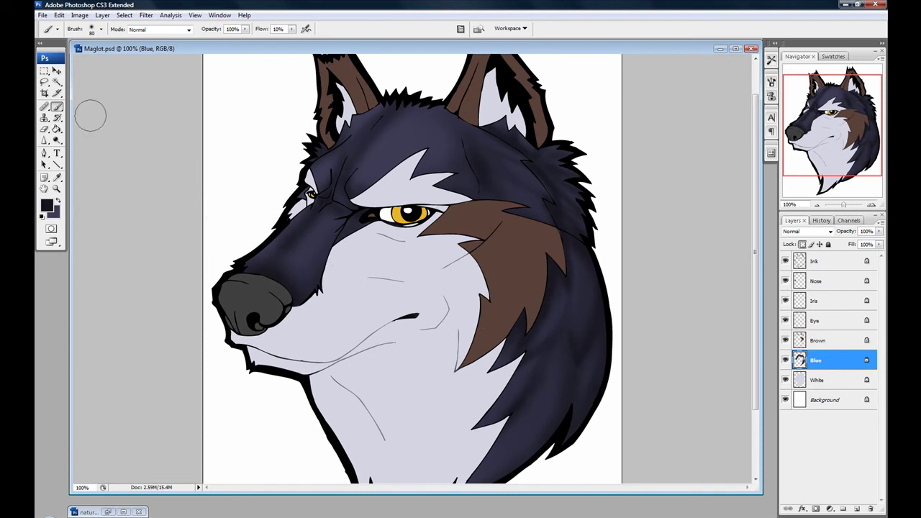
# Change the foreground colour to a lighter muted blue, 5e618b, and return to the Brush tool.
pyautogui.click(56, 204)
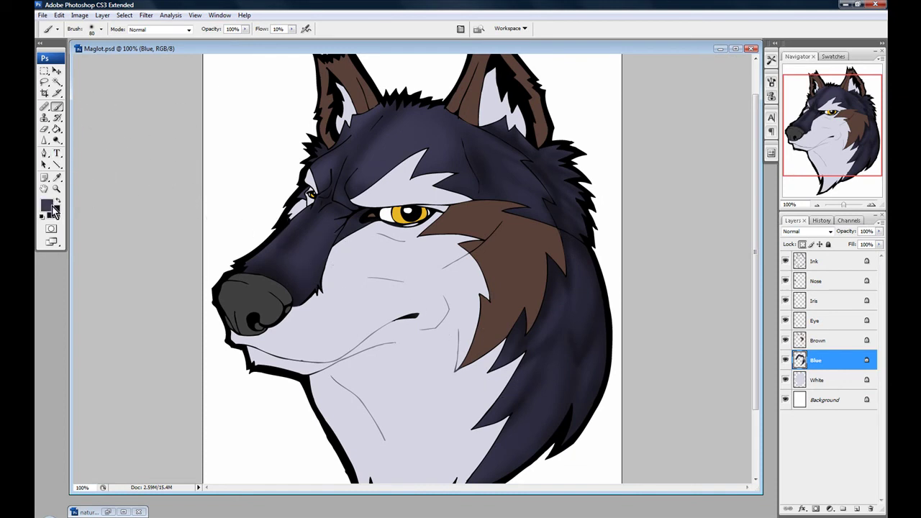
pyautogui.click(57, 203)
pyautogui.click(47, 206)
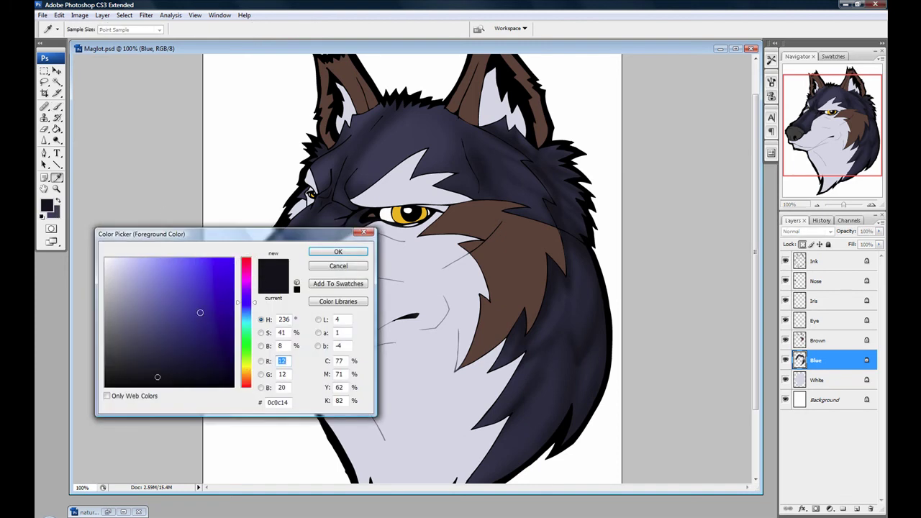
pyautogui.click(157, 320)
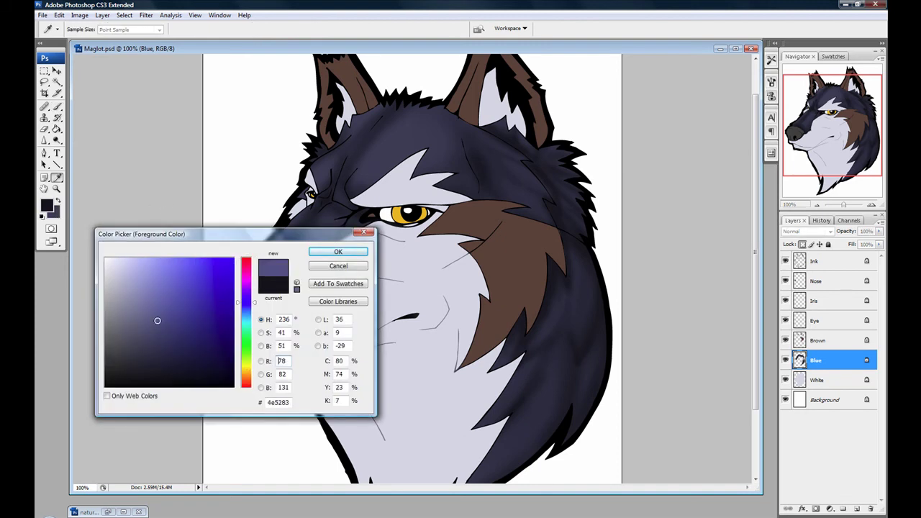
pyautogui.click(66, 212)
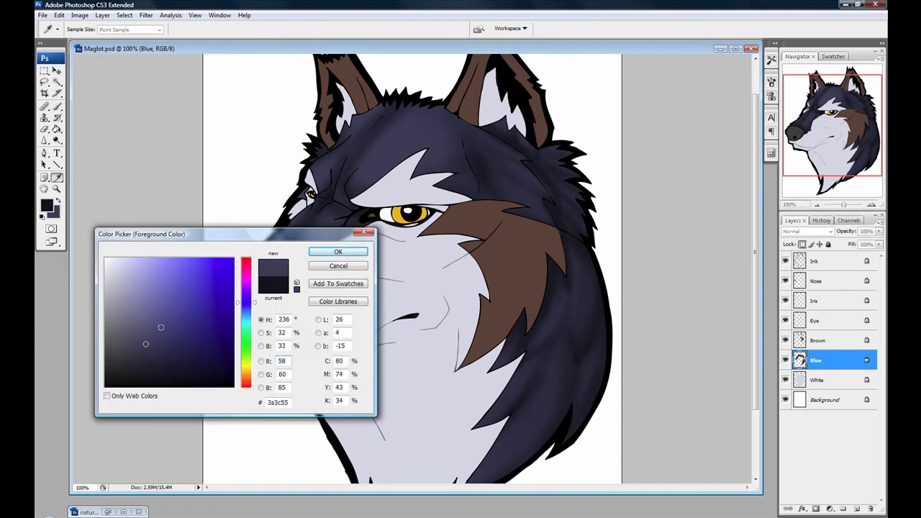
pyautogui.click(147, 298)
pyautogui.moveTo(145, 303); pyautogui.dragTo(140, 321)
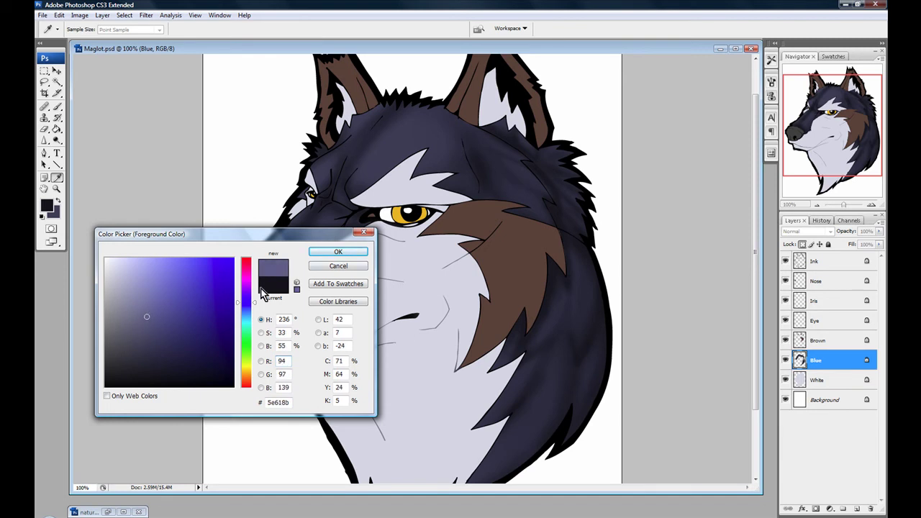
pyautogui.click(338, 252)
pyautogui.press('b')
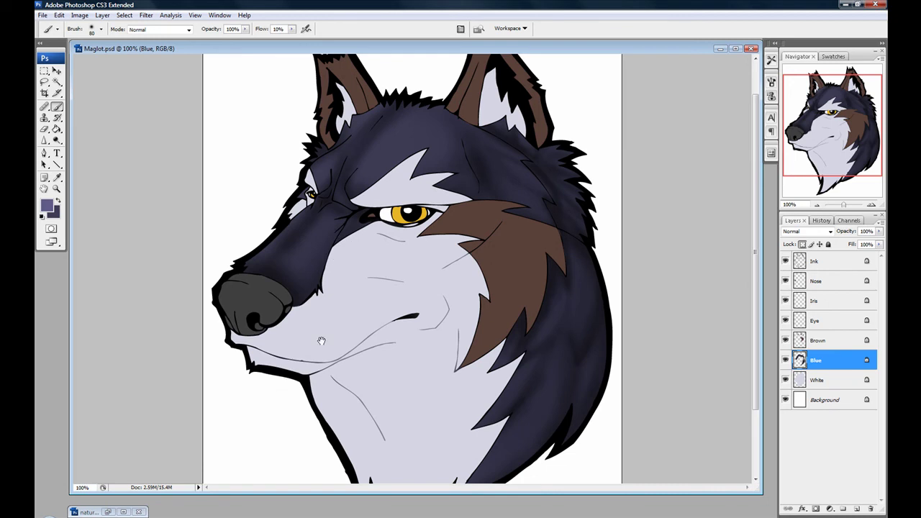
# Paint a soft light blue highlight on the forehead above the white eyebrow marking.
pyautogui.scroll(2, 356, 251)
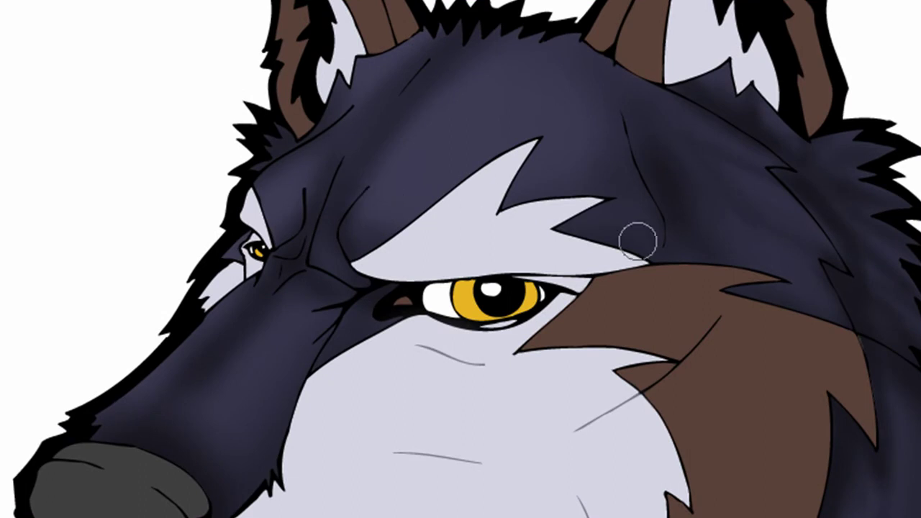
pyautogui.moveTo(392, 203)
pyautogui.mouseDown()
pyautogui.moveTo(467, 132)
pyautogui.moveTo(389, 168)
pyautogui.moveTo(428, 185)
pyautogui.moveTo(399, 157)
pyautogui.moveTo(500, 140)
pyautogui.moveTo(440, 152)
pyautogui.moveTo(539, 115)
pyautogui.moveTo(405, 168)
pyautogui.mouseUp()
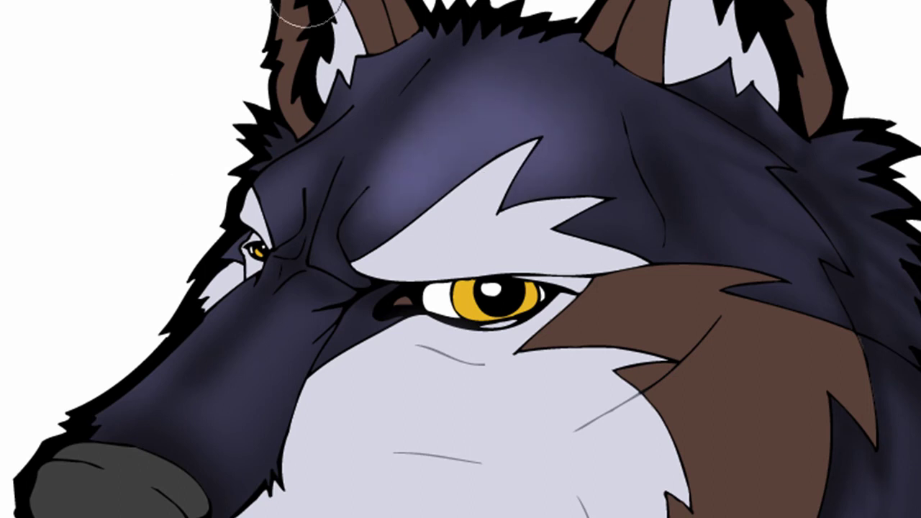